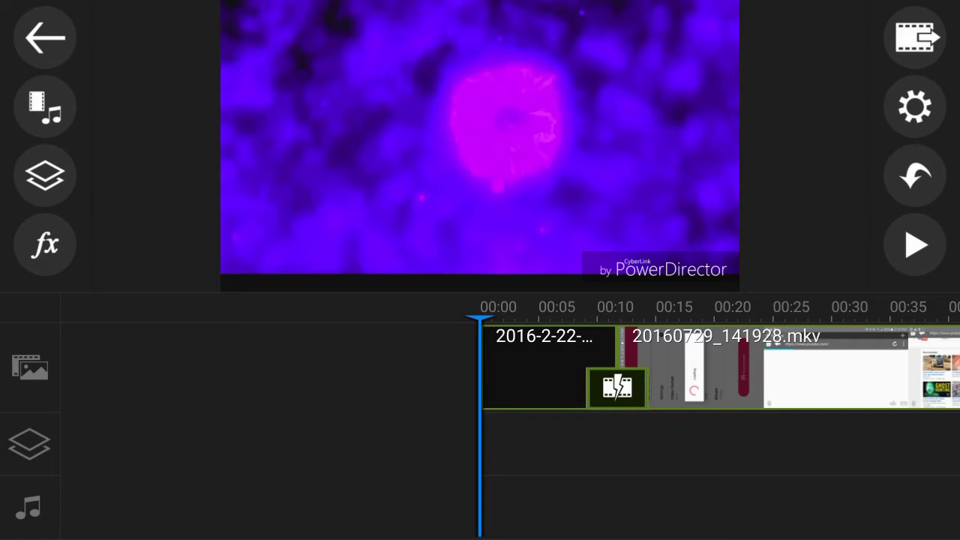
pyautogui.moveTo(600, 450); pyautogui.dragTo(337, 450)
pyautogui.moveTo(675, 450)
pyautogui.mouseDown()
pyautogui.moveTo(225, 450)
pyautogui.moveTo(675, 450)
pyautogui.mouseUp()
pyautogui.moveTo(225, 450); pyautogui.dragTo(750, 450)
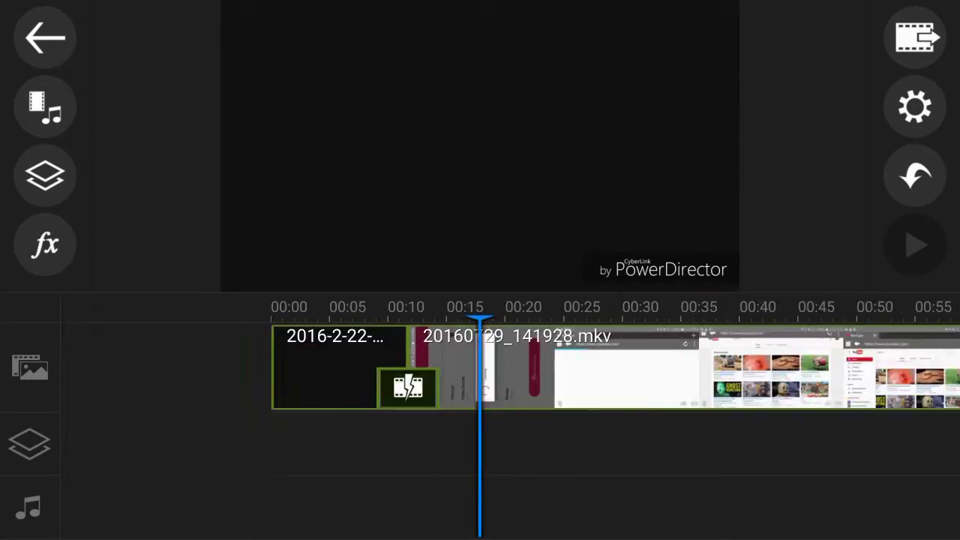
pyautogui.moveTo(675, 450)
pyautogui.mouseDown()
pyautogui.moveTo(225, 450)
pyautogui.moveTo(465, 450)
pyautogui.mouseUp()
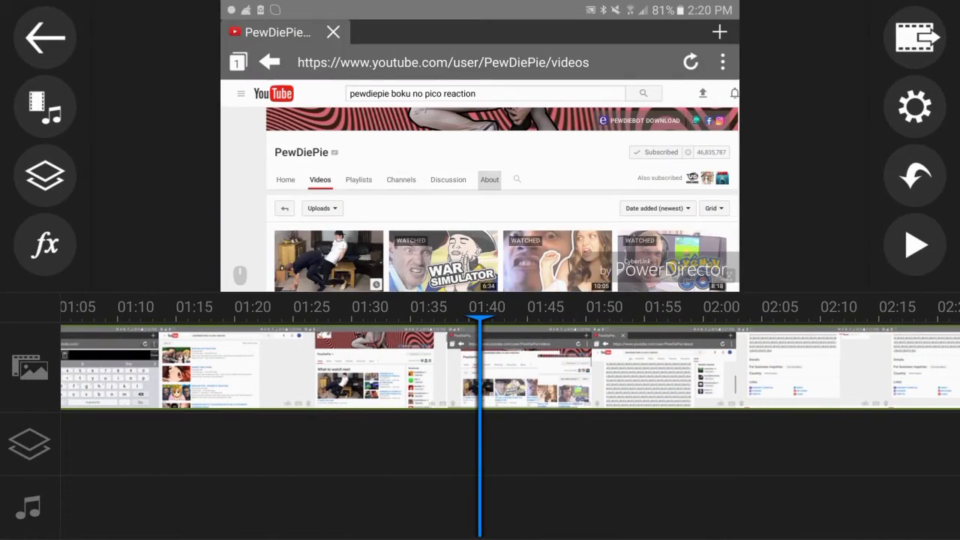
pyautogui.moveTo(675, 450); pyautogui.dragTo(225, 450)
pyautogui.moveTo(300, 450); pyautogui.dragTo(480, 450)
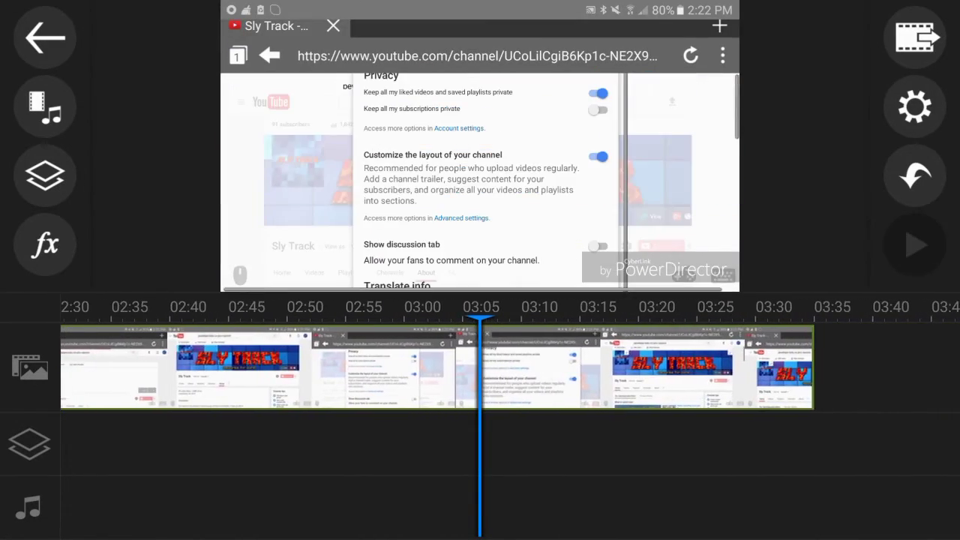
pyautogui.moveTo(225, 450); pyautogui.dragTo(676, 450)
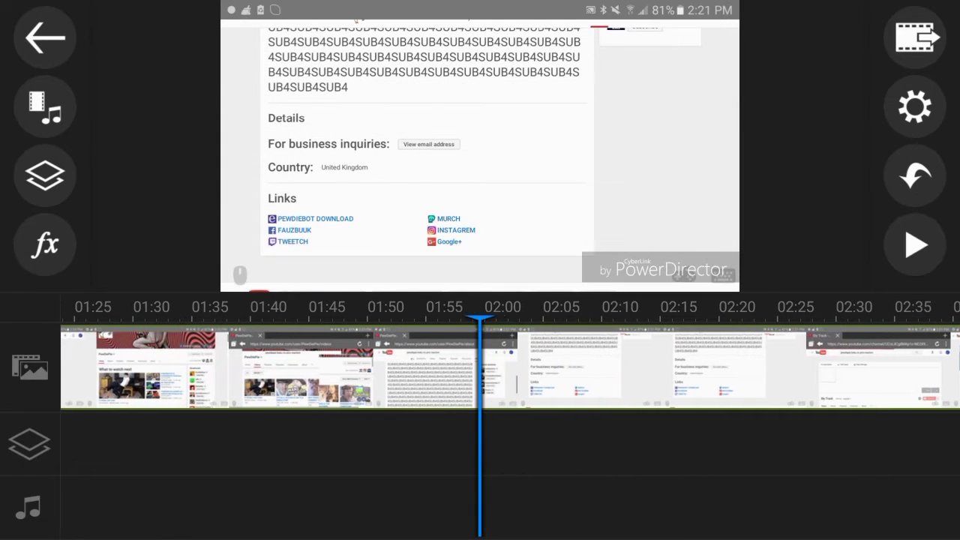
pyautogui.moveTo(225, 368); pyautogui.dragTo(676, 367)
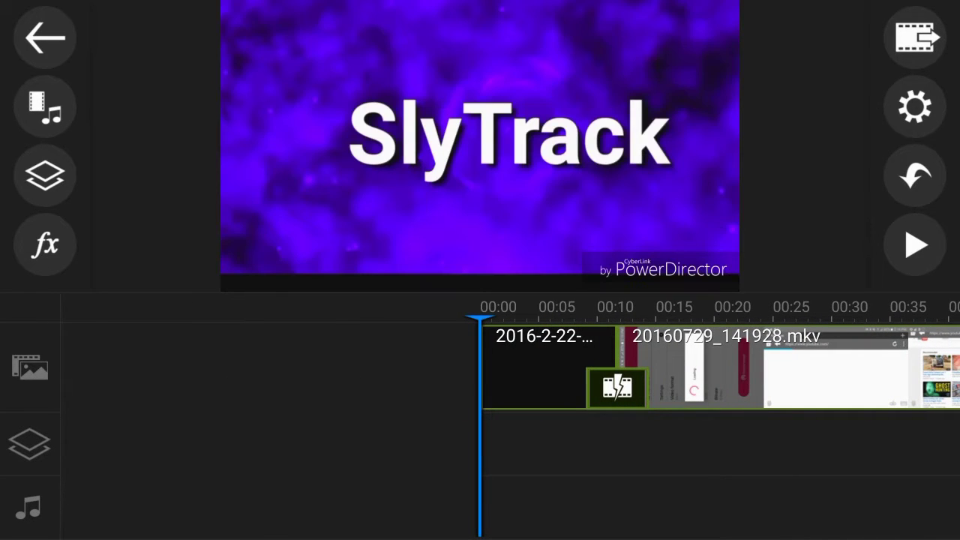
pyautogui.moveTo(675, 367)
pyautogui.mouseDown()
pyautogui.moveTo(225, 367)
pyautogui.moveTo(675, 368)
pyautogui.mouseUp()
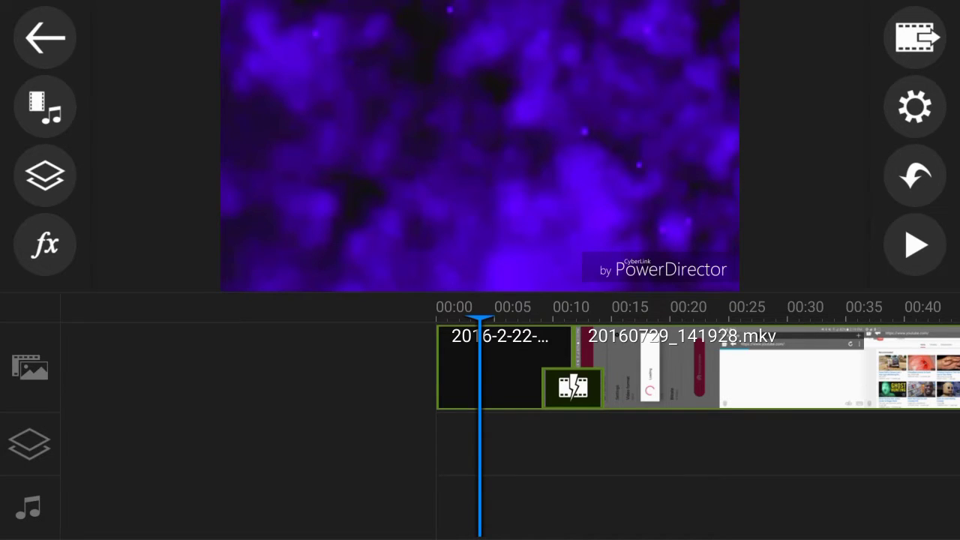
# Rewind to 00:00, raise the media volume, and play the SlyTrack intro and transition.
pyautogui.moveTo(676, 367); pyautogui.dragTo(720, 367)
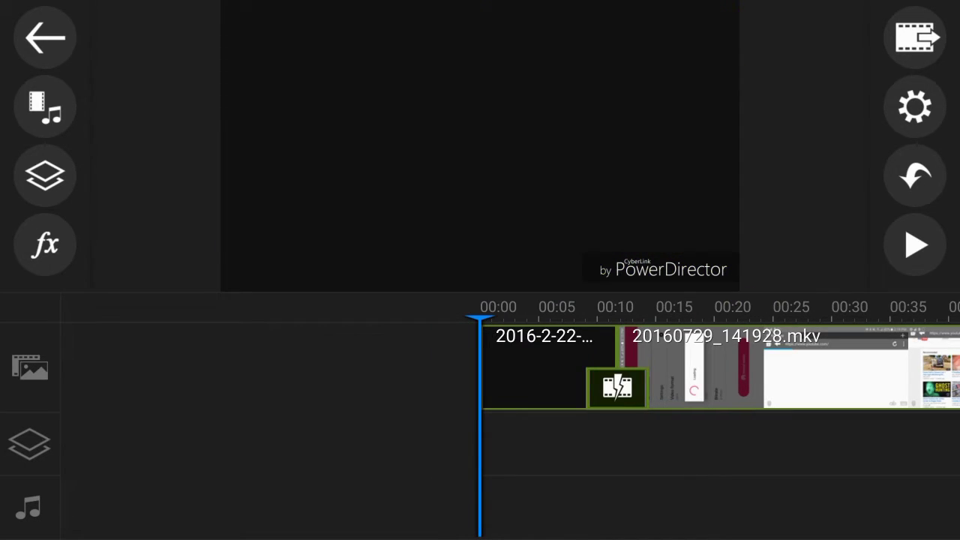
pyautogui.press('XF86AudioRaiseVolume')
pyautogui.click(743, 39)
pyautogui.moveTo(277, 193); pyautogui.dragTo(335, 192)
pyautogui.click(915, 244)
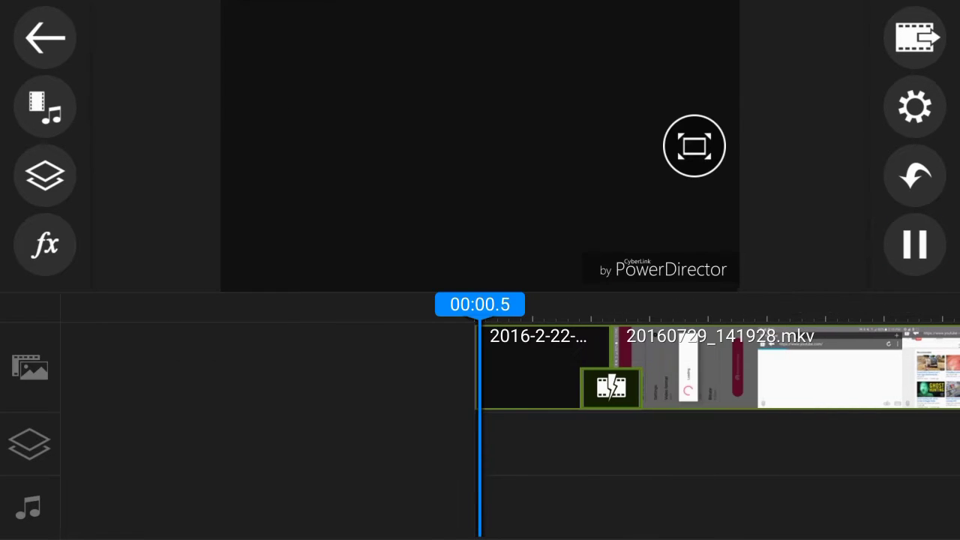
pyautogui.press('XF86AudioRaiseVolume')
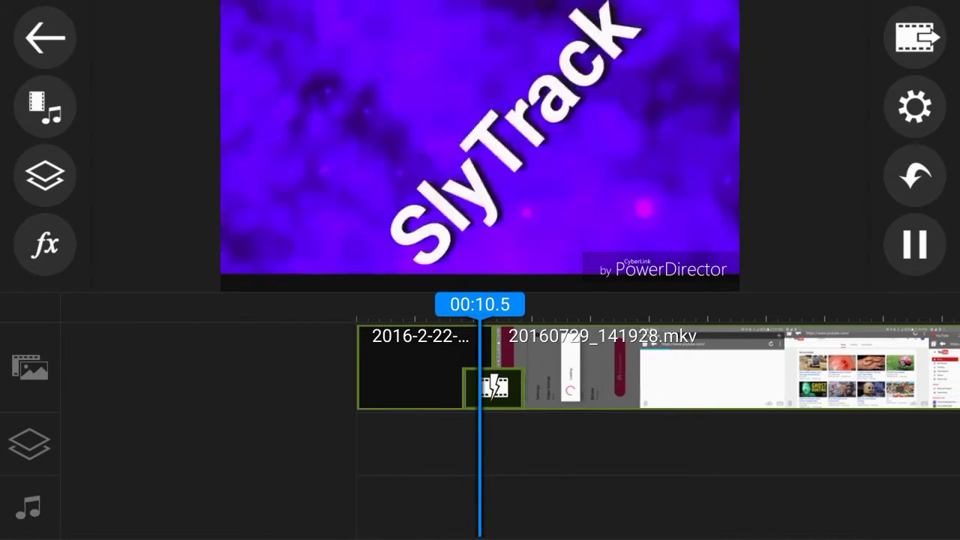
pyautogui.click(914, 244)
pyautogui.moveTo(615, 367); pyautogui.dragTo(481, 368)
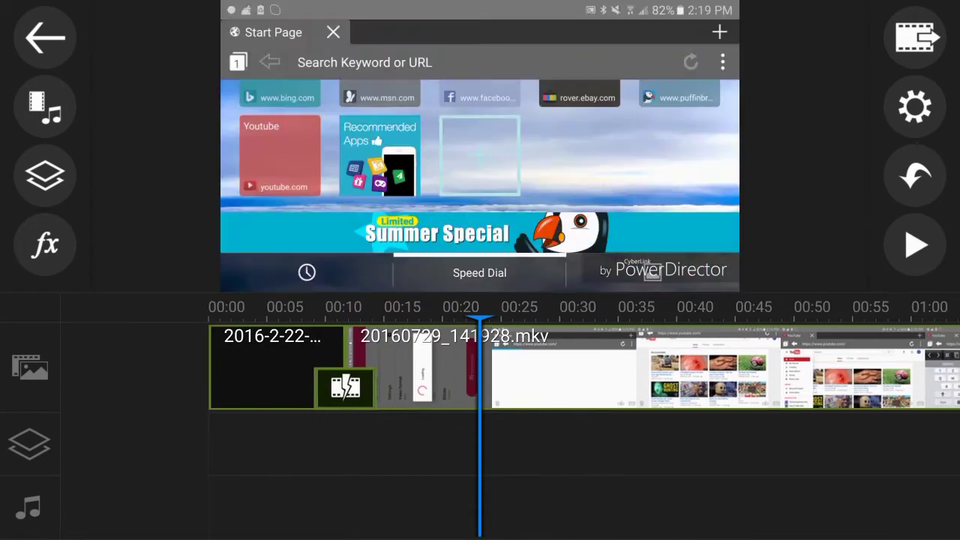
pyautogui.moveTo(600, 368)
pyautogui.mouseDown()
pyautogui.moveTo(440, 367)
pyautogui.moveTo(615, 368)
pyautogui.moveTo(449, 368)
pyautogui.mouseUp()
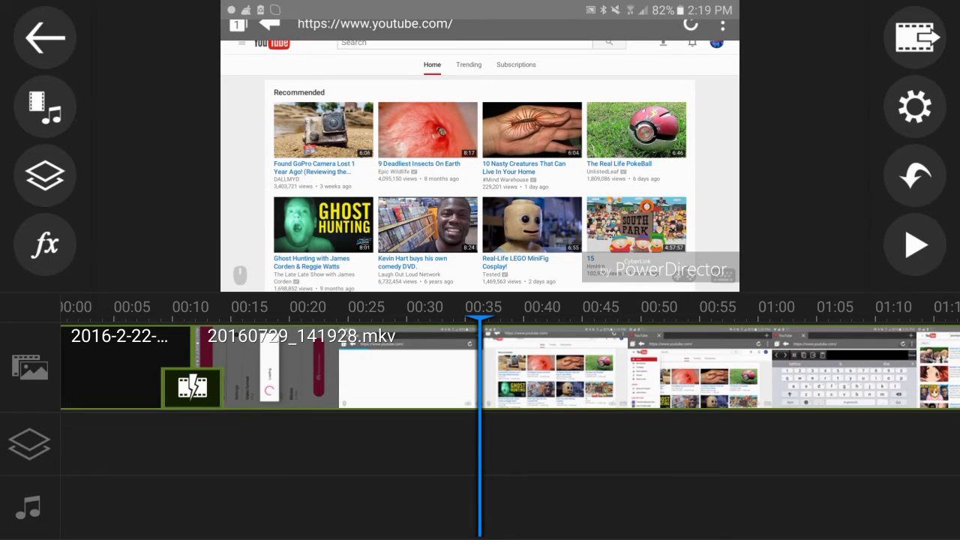
pyautogui.click(915, 245)
pyautogui.click(916, 244)
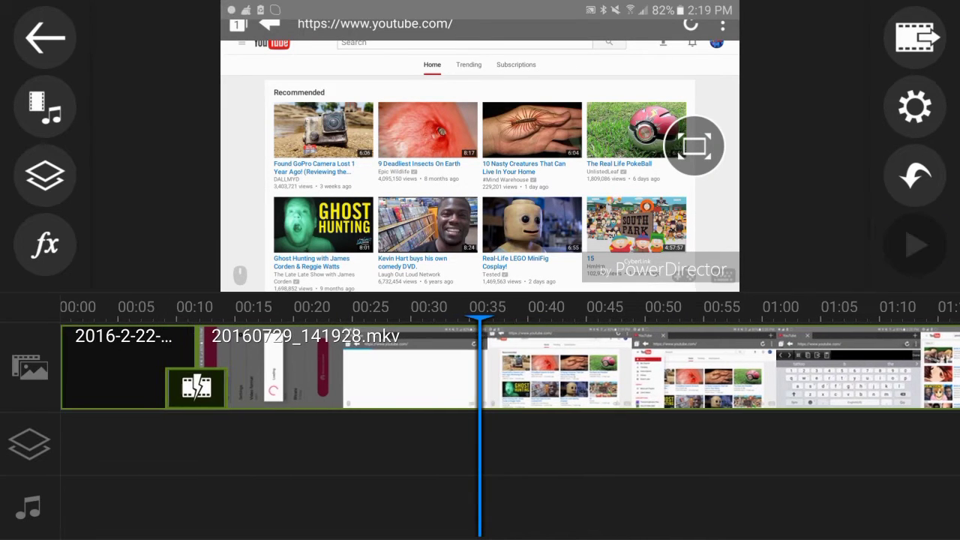
pyautogui.moveTo(450, 368); pyautogui.dragTo(510, 367)
pyautogui.click(915, 244)
pyautogui.moveTo(450, 368); pyautogui.dragTo(507, 367)
pyautogui.click(301, 387)
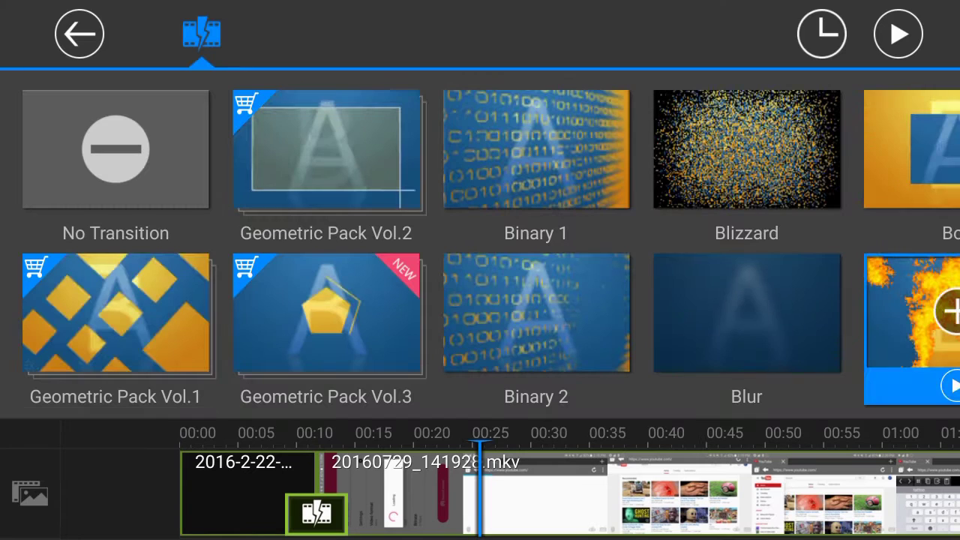
pyautogui.click(79, 34)
pyautogui.click(915, 244)
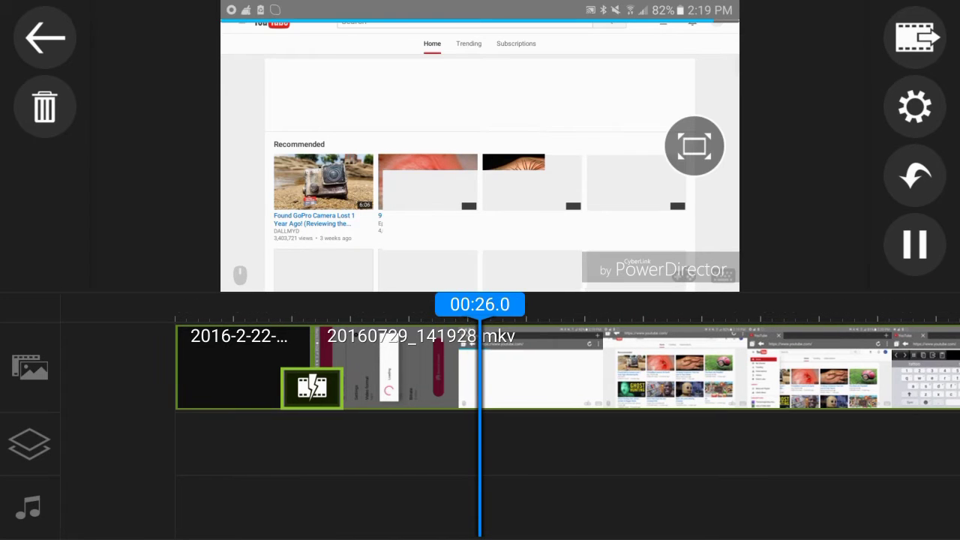
pyautogui.press('XF86AudioRaiseVolume')
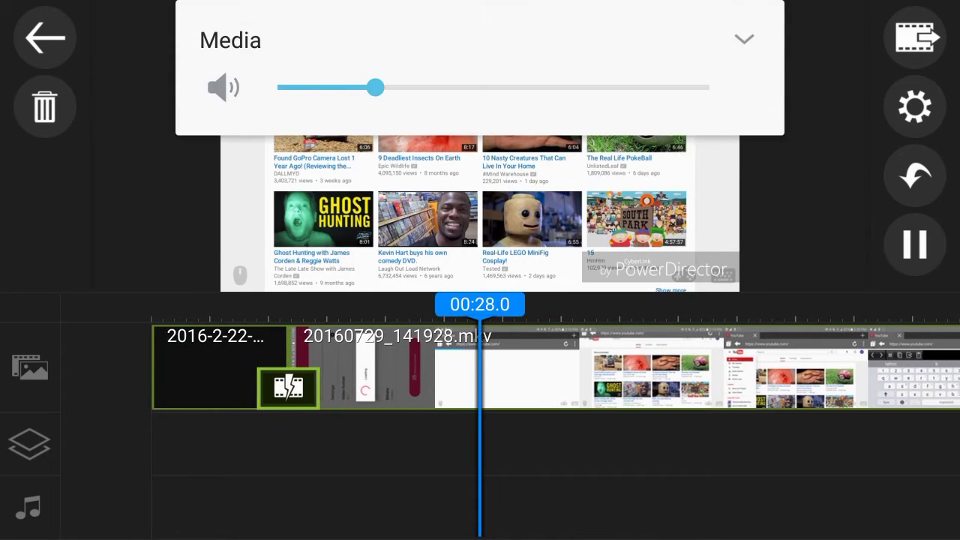
pyautogui.press('XF86AudioRaiseVolume')
pyautogui.press('XF86AudioRaiseVolume')
pyautogui.press('XF86AudioRaiseVolume')
pyautogui.press('XF86AudioRaiseVolume')
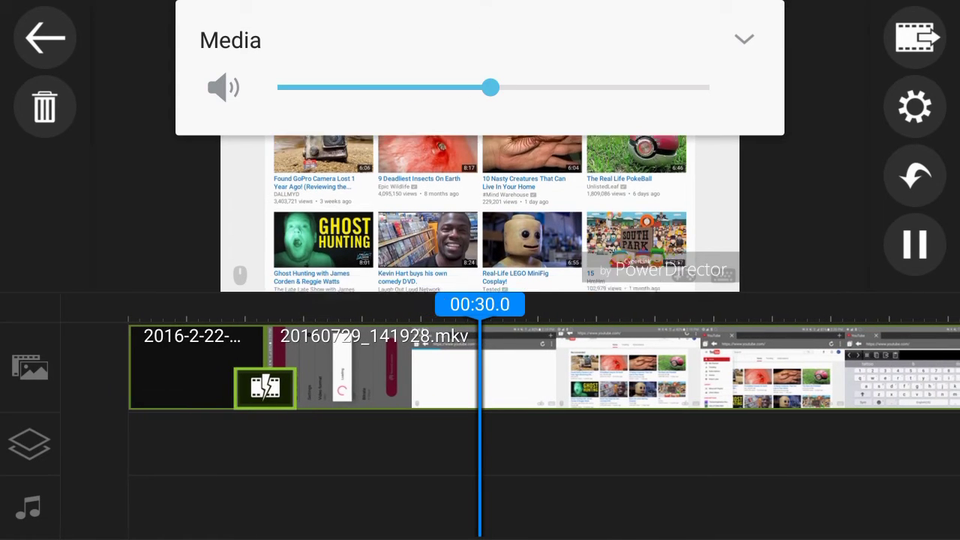
pyautogui.click(915, 244)
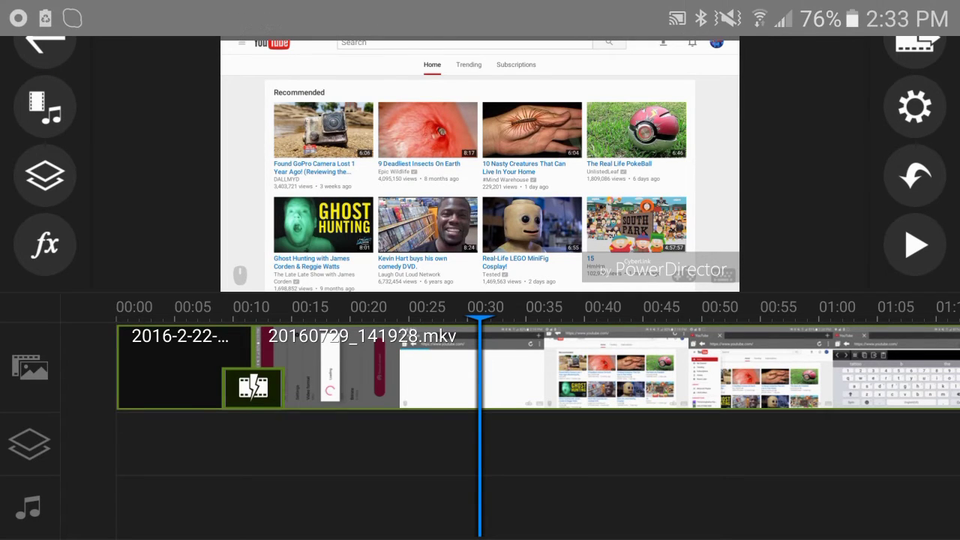
# Split the browsing recording at 00:30 and delete the 00:11–00:30 piece before it.
pyautogui.moveTo(480, 4); pyautogui.dragTo(480, 450)
pyautogui.moveTo(480, 487); pyautogui.dragTo(480, 45)
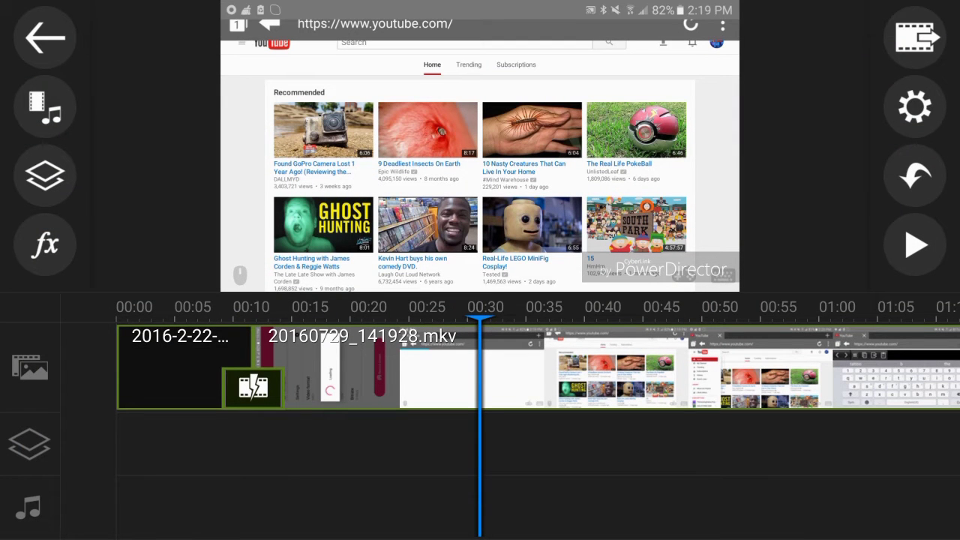
pyautogui.click(254, 368)
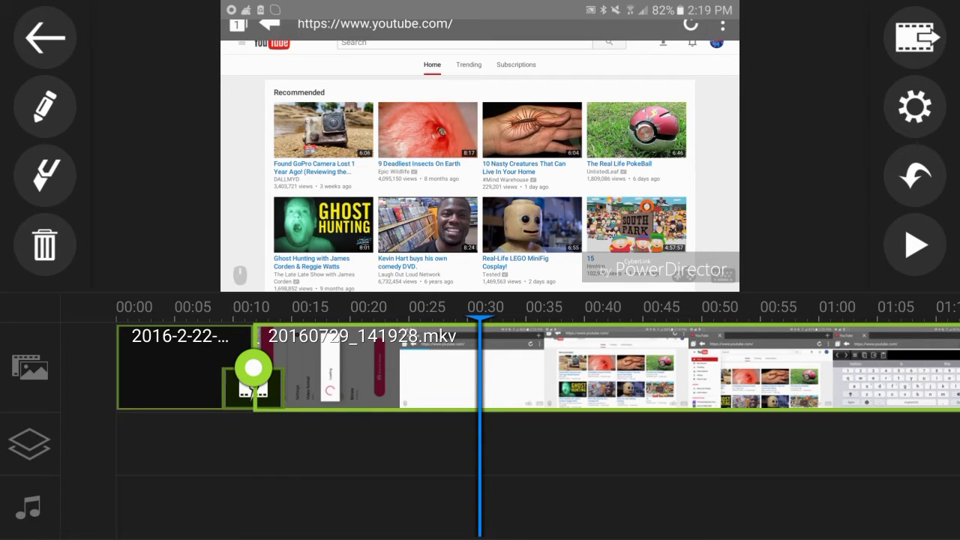
pyautogui.click(45, 175)
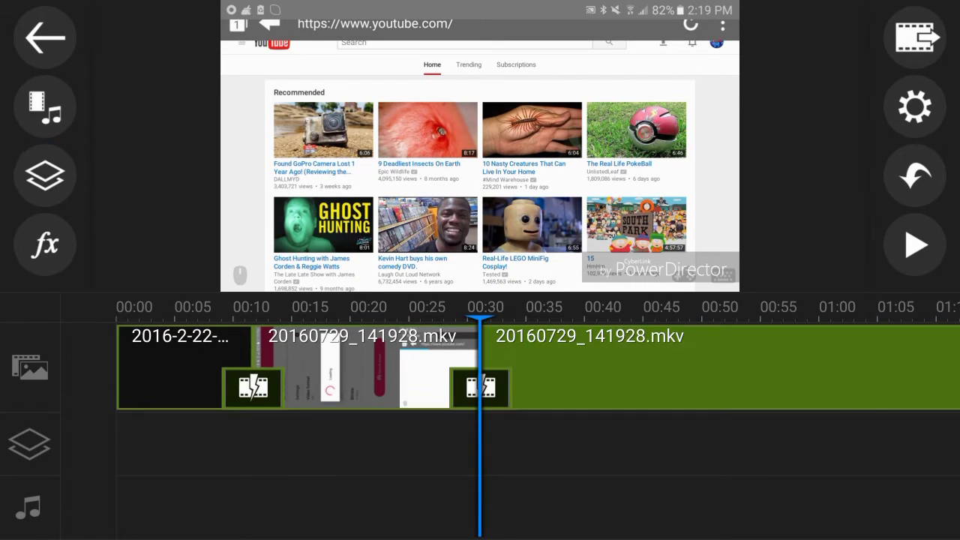
pyautogui.click(360, 368)
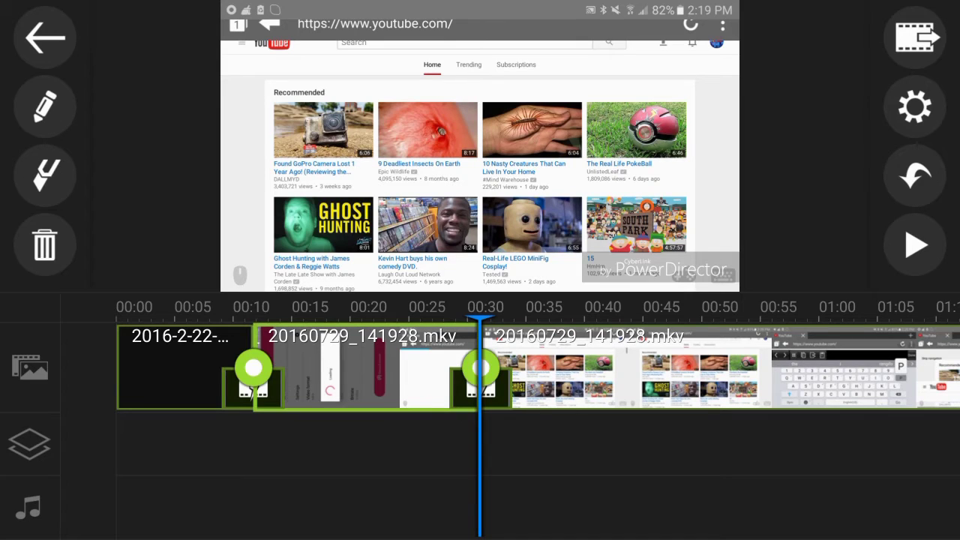
pyautogui.click(45, 245)
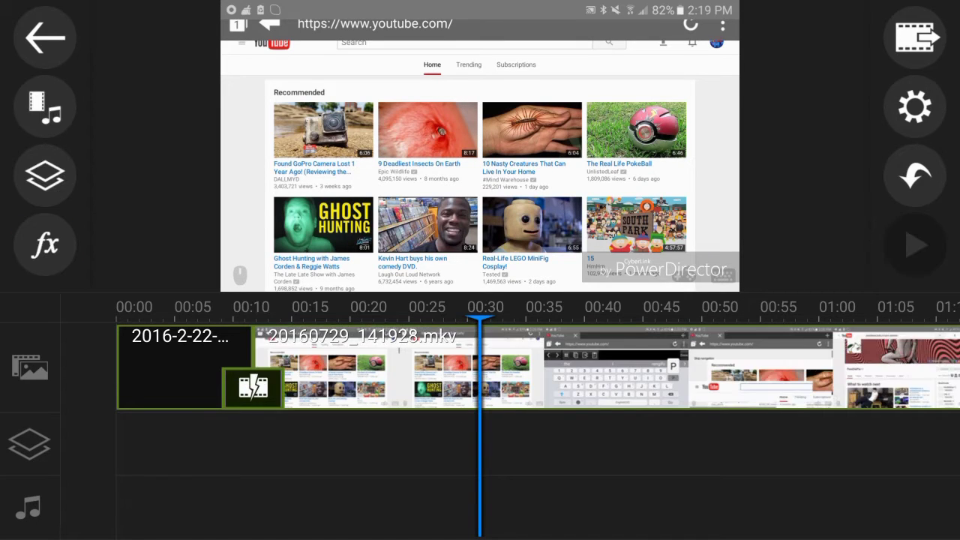
pyautogui.moveTo(300, 451); pyautogui.dragTo(657, 450)
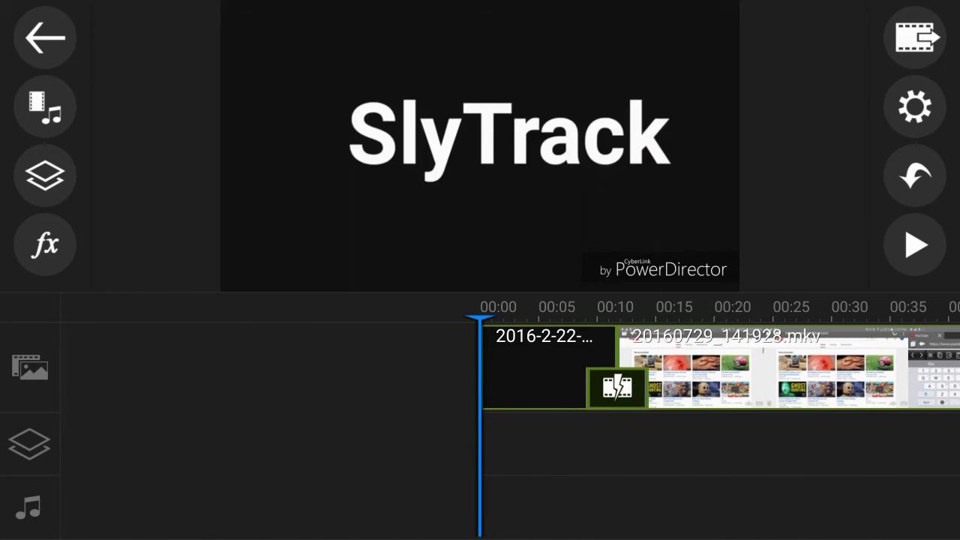
# Play the trimmed project with volume raised, pausing on the YouTube home page footage.
pyautogui.click(914, 245)
pyautogui.press('XF86AudioRaiseVolume')
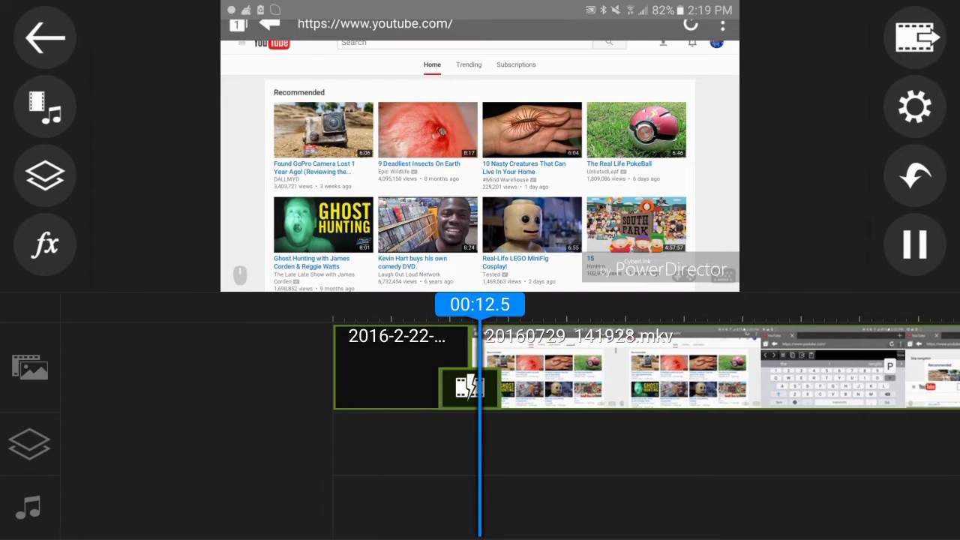
pyautogui.click(914, 244)
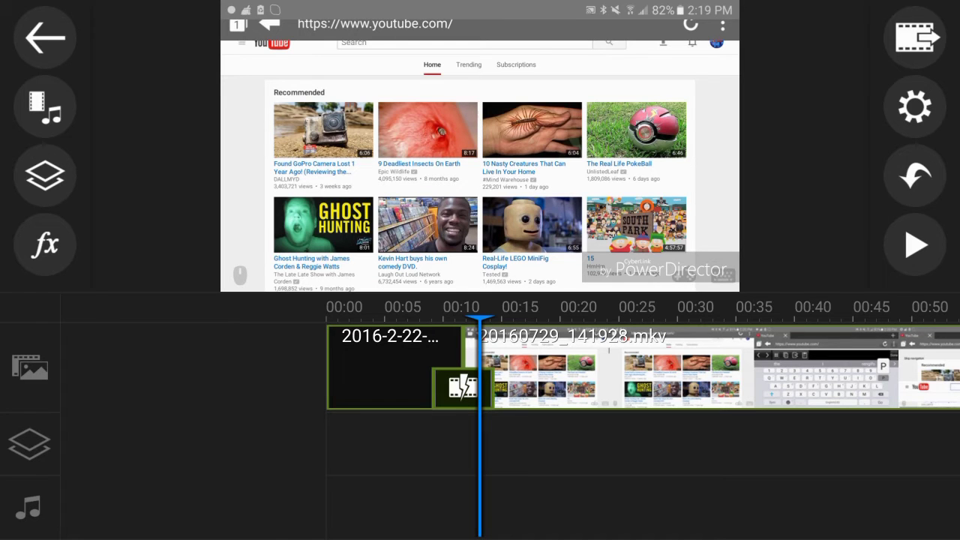
pyautogui.hscroll(10, 645, 368)
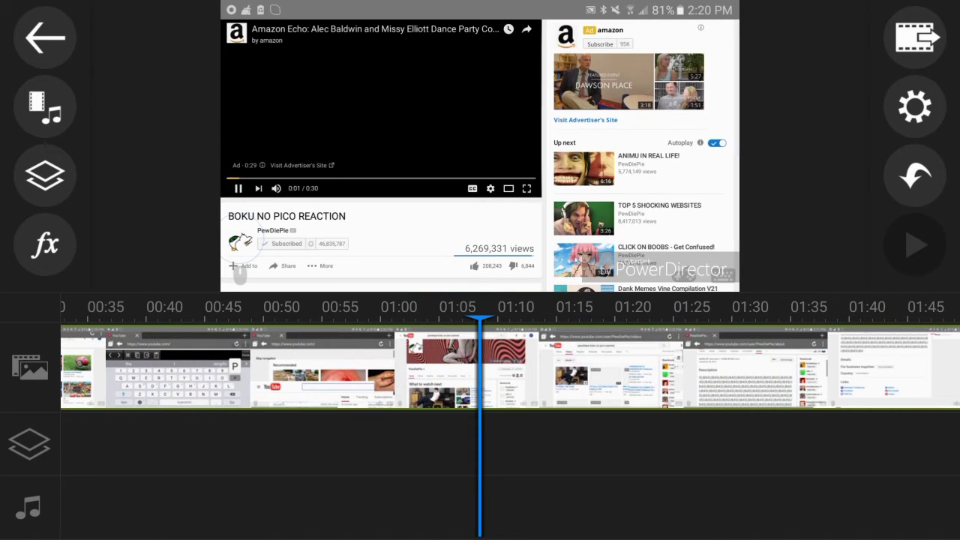
pyautogui.hscroll(-5, 510, 368)
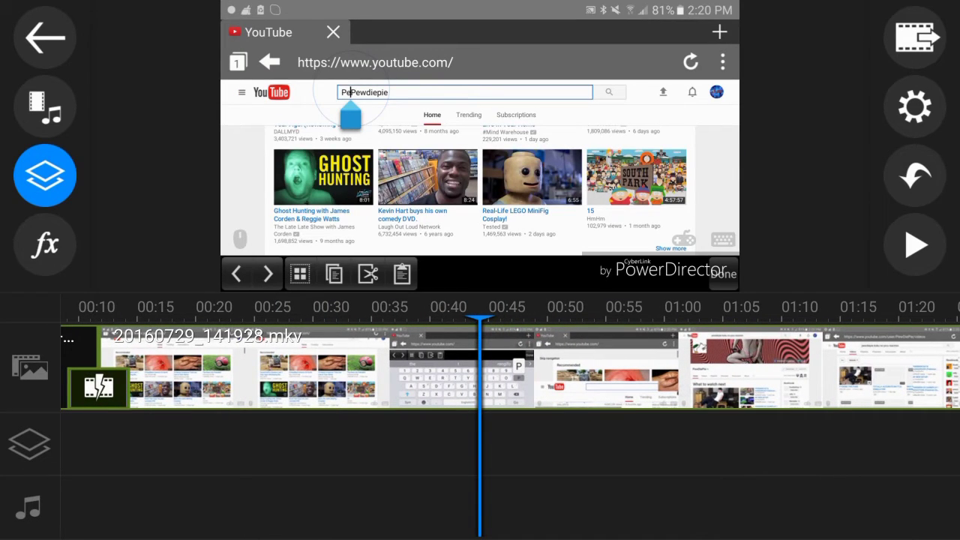
pyautogui.hscroll(15, 510, 367)
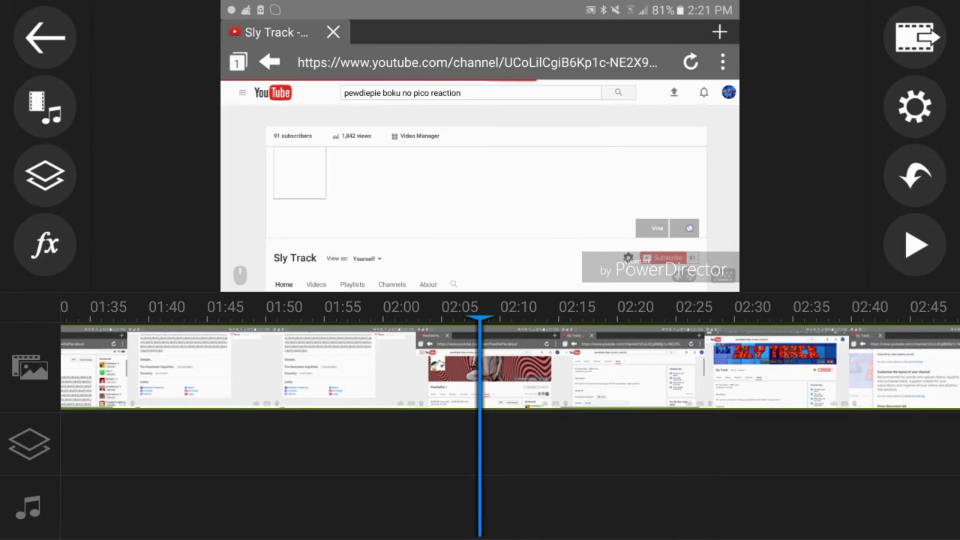
pyautogui.click(45, 108)
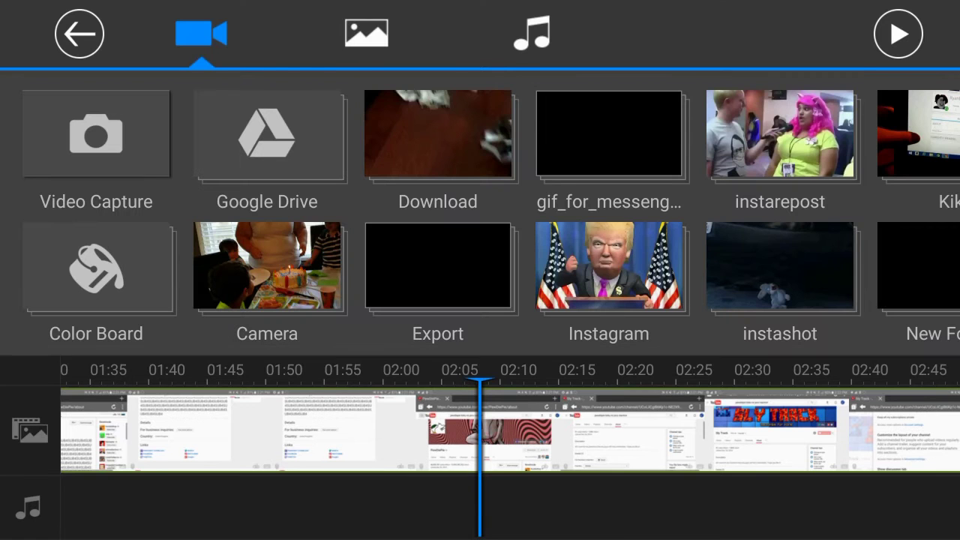
pyautogui.click(532, 34)
pyautogui.moveTo(750, 150); pyautogui.dragTo(150, 150)
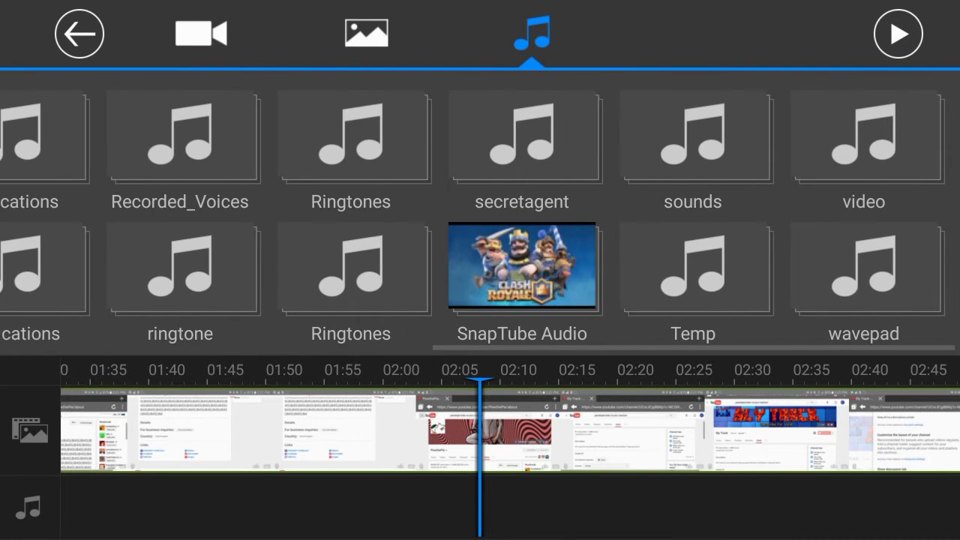
pyautogui.click(864, 143)
pyautogui.scroll(-3, 480, 233)
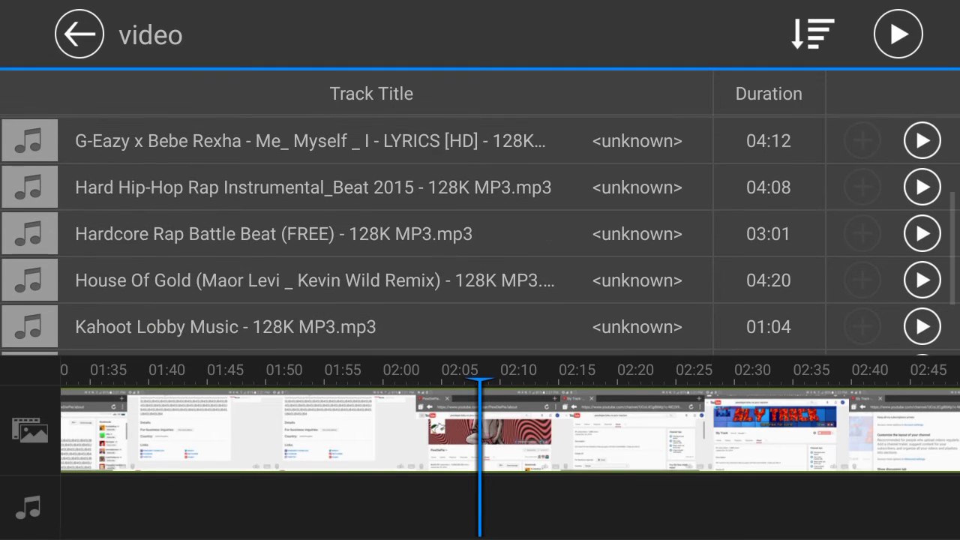
pyautogui.click(300, 233)
pyautogui.click(922, 233)
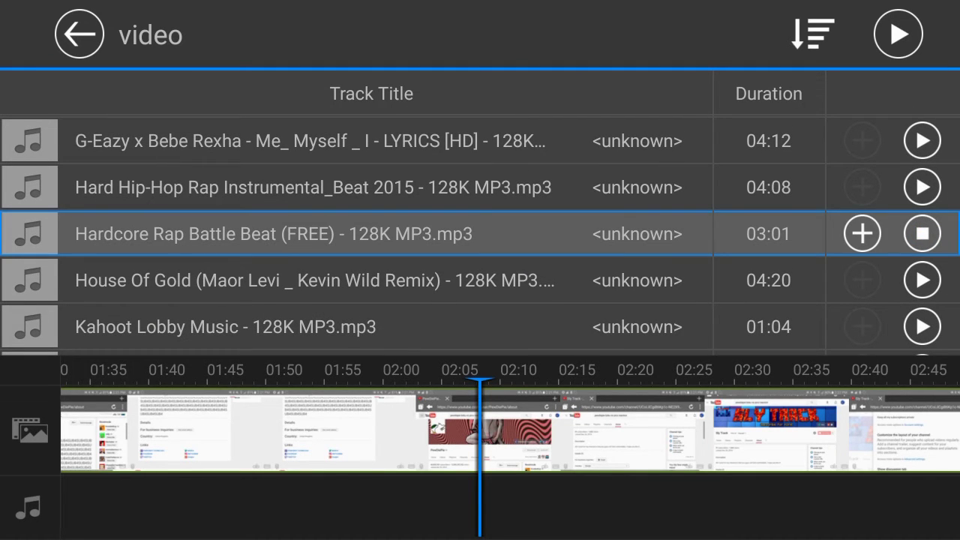
pyautogui.click(862, 233)
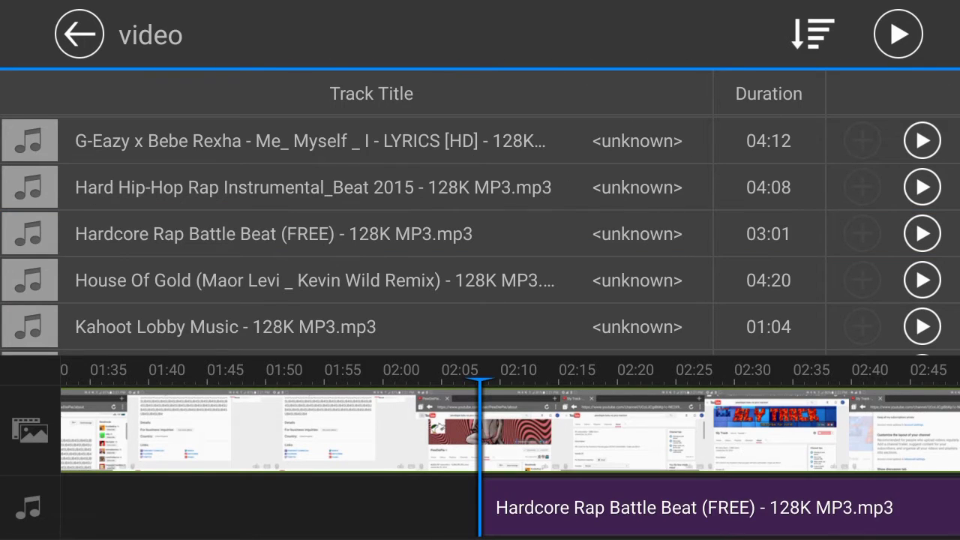
pyautogui.click(79, 34)
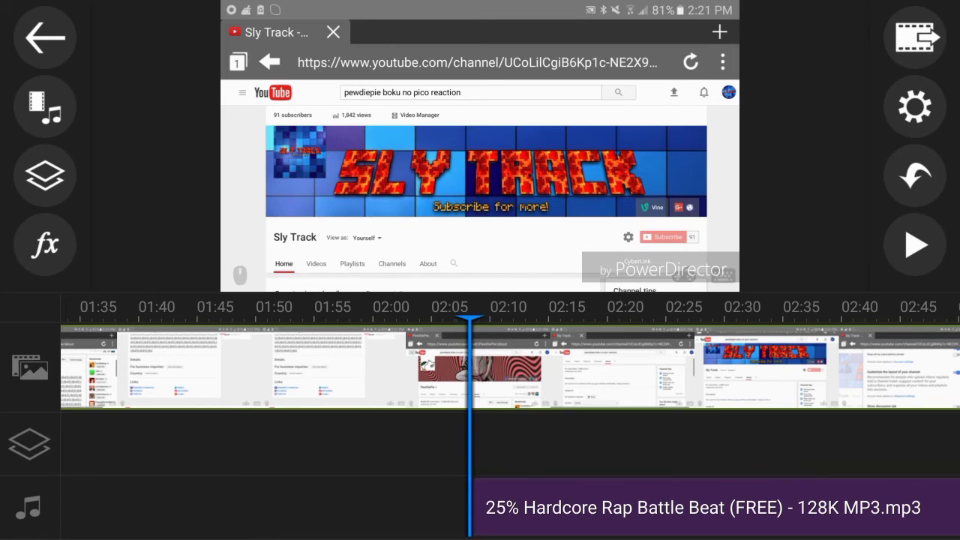
pyautogui.moveTo(481, 323); pyautogui.dragTo(338, 323)
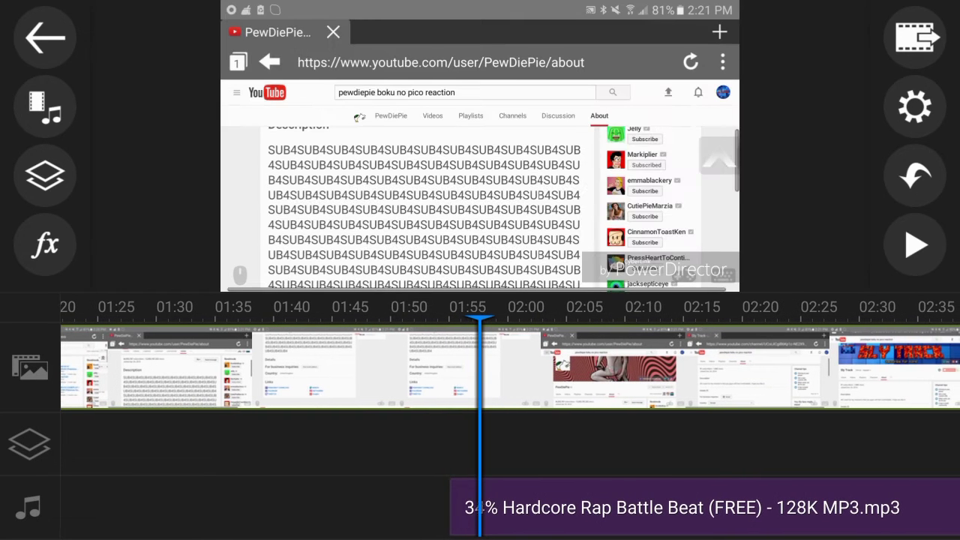
pyautogui.click(675, 508)
pyautogui.click(44, 243)
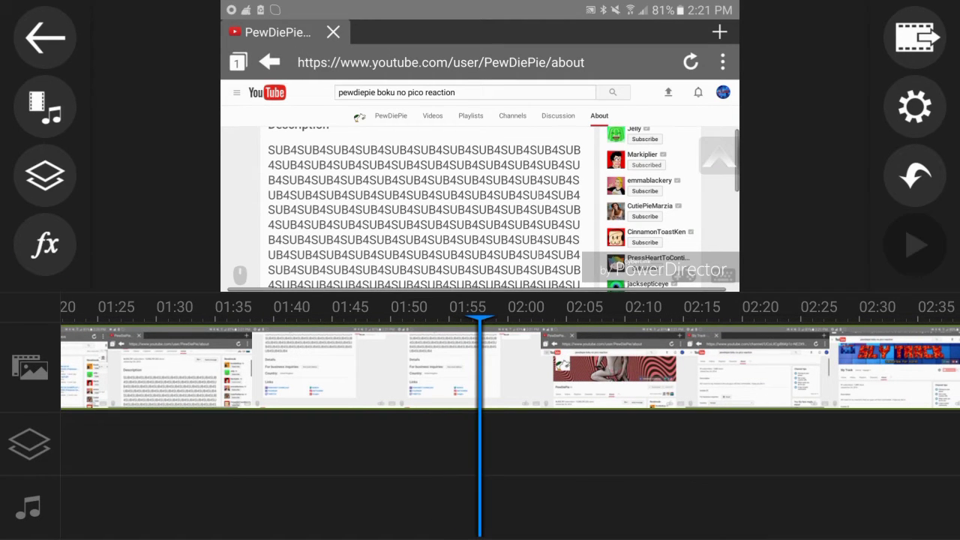
# Scrub the timeline forward to the final Sly Track section near the clip's end.
pyautogui.moveTo(750, 368); pyautogui.dragTo(282, 368)
pyautogui.moveTo(675, 368)
pyautogui.mouseDown()
pyautogui.moveTo(225, 368)
pyautogui.moveTo(750, 368)
pyautogui.mouseUp()
pyautogui.moveTo(825, 367); pyautogui.dragTo(67, 367)
pyautogui.moveTo(225, 368); pyautogui.dragTo(555, 368)
pyautogui.moveTo(150, 368)
pyautogui.mouseDown()
pyautogui.moveTo(825, 368)
pyautogui.moveTo(150, 367)
pyautogui.mouseUp()
pyautogui.moveTo(675, 367)
pyautogui.mouseDown()
pyautogui.moveTo(345, 367)
pyautogui.moveTo(465, 368)
pyautogui.mouseUp()
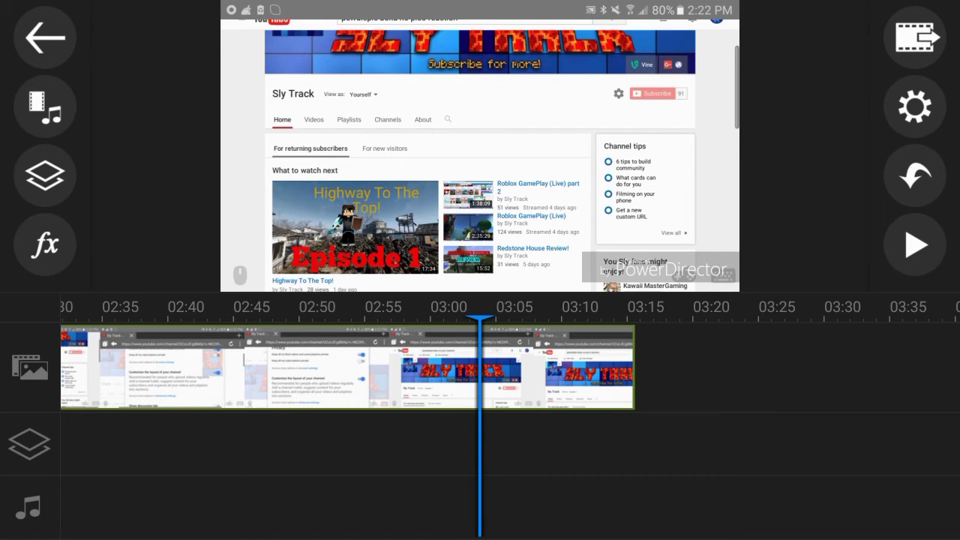
# Select the PowerDirector watermark and play the ending from about 03:00.
pyautogui.click(660, 268)
pyautogui.click(660, 268)
pyautogui.click(660, 269)
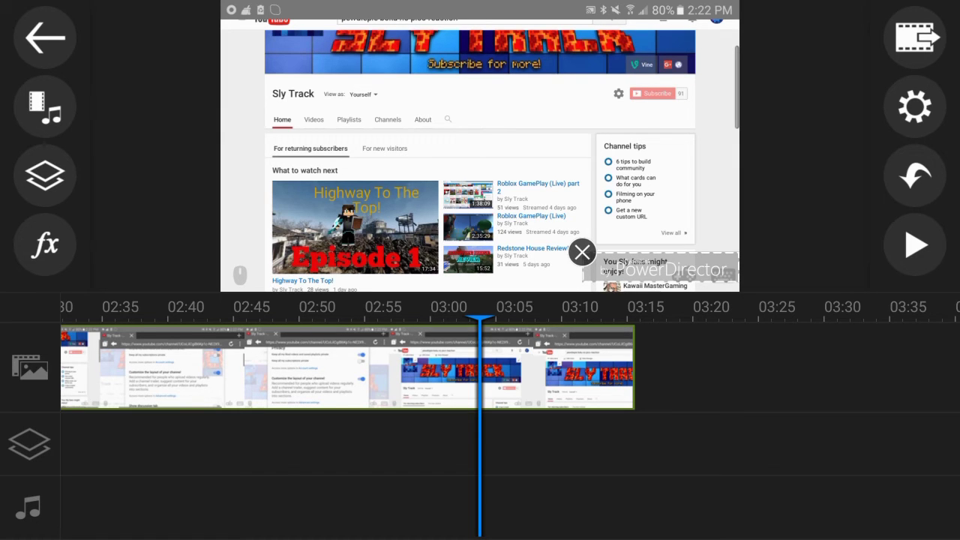
pyautogui.click(914, 244)
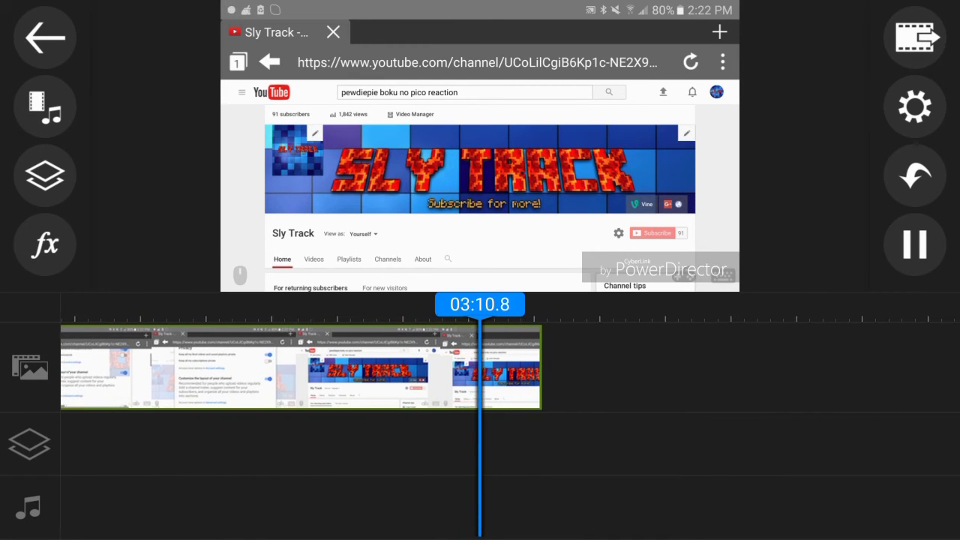
# Pause near 03:09, split the recording at 03:10, and delete the trailing tail.
pyautogui.click(915, 245)
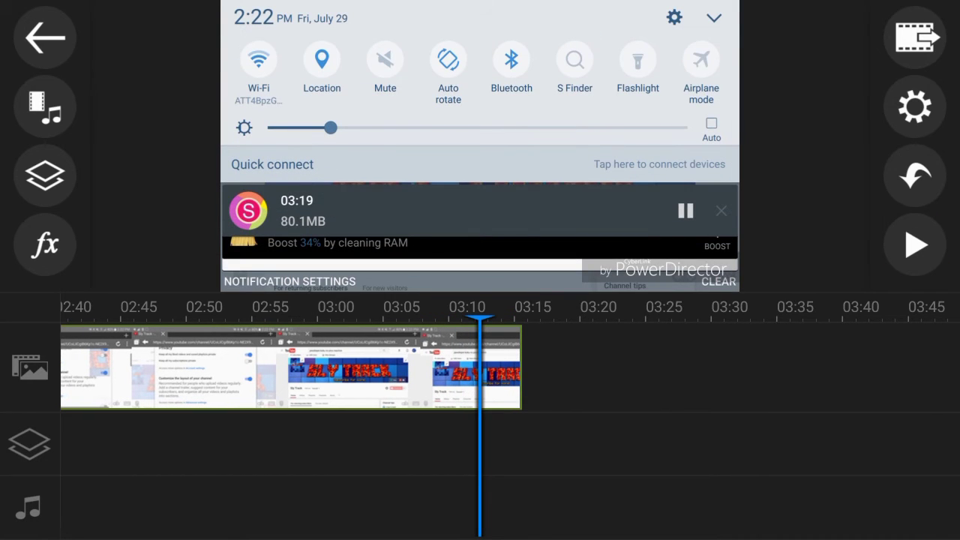
pyautogui.moveTo(450, 368); pyautogui.dragTo(479, 367)
pyautogui.click(914, 244)
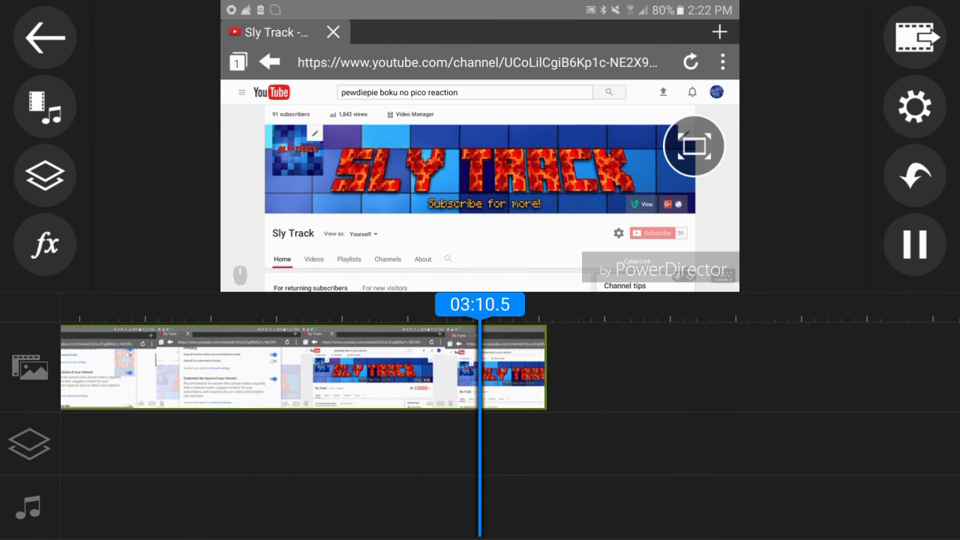
pyautogui.click(375, 368)
pyautogui.click(45, 172)
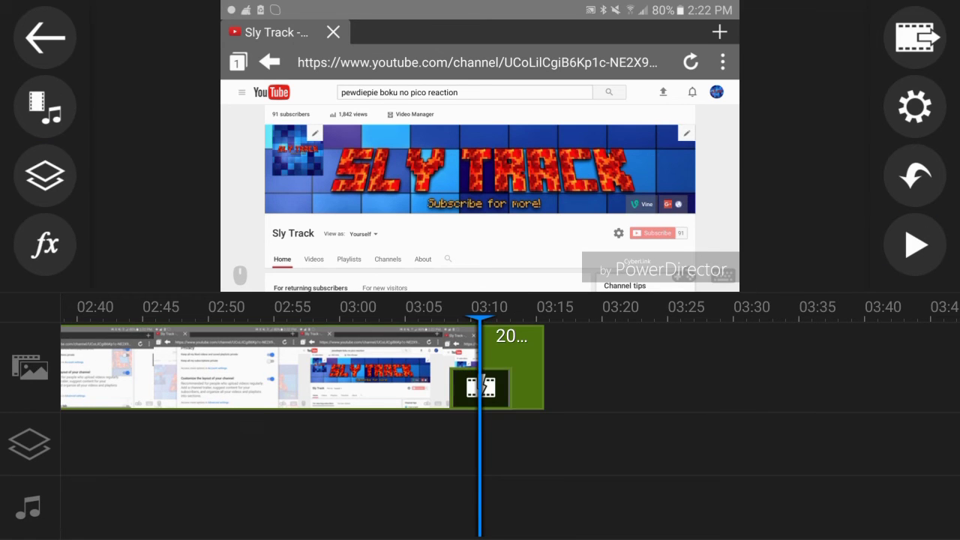
pyautogui.click(300, 450)
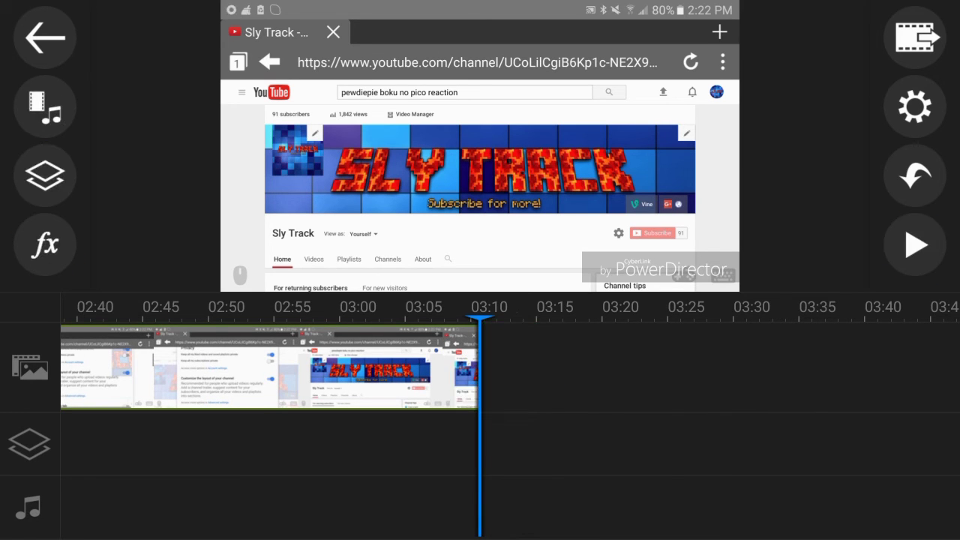
pyautogui.hscroll(-10, 480, 368)
pyautogui.hscroll(5, 480, 368)
pyautogui.hscroll(10, 480, 368)
pyautogui.hscroll(-10, 480, 367)
pyautogui.hscroll(-10, 480, 368)
pyautogui.hscroll(3, 480, 367)
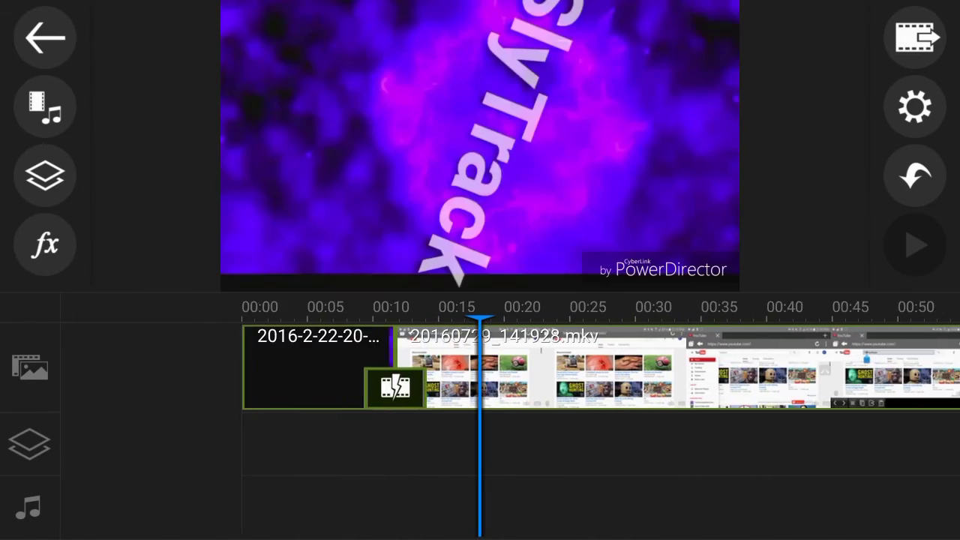
pyautogui.hscroll(10, 480, 368)
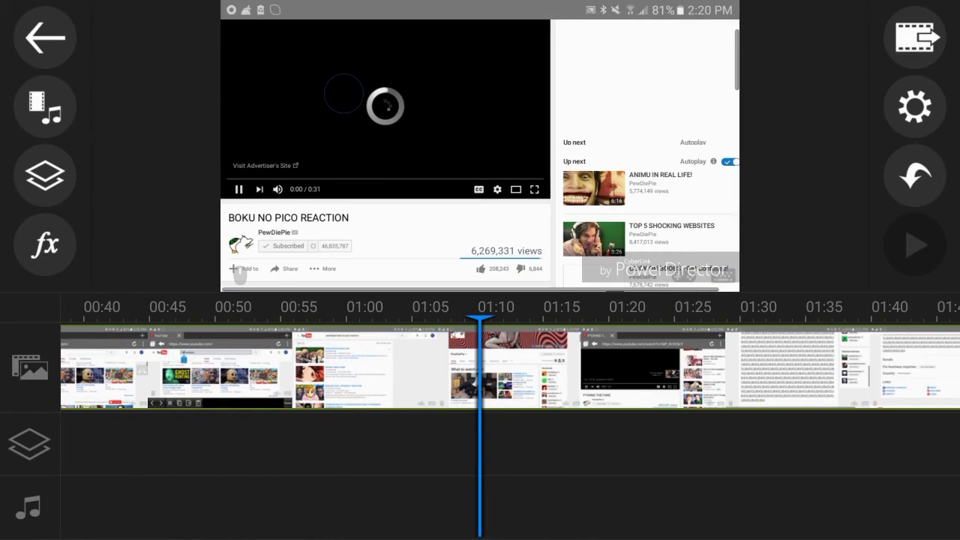
pyautogui.hscroll(5, 480, 367)
pyautogui.hscroll(-10, 480, 367)
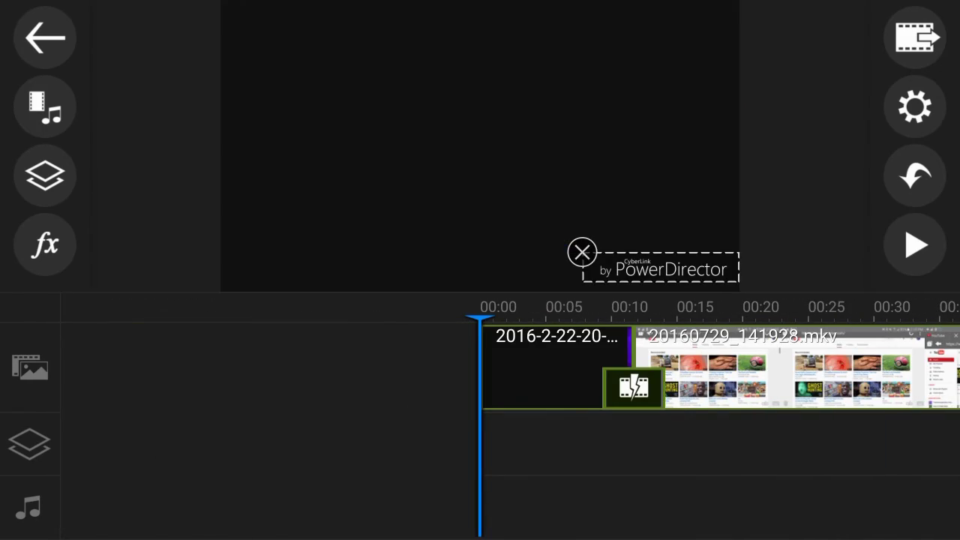
pyautogui.hscroll(5, 480, 368)
pyautogui.hscroll(10, 481, 368)
pyautogui.hscroll(10, 480, 367)
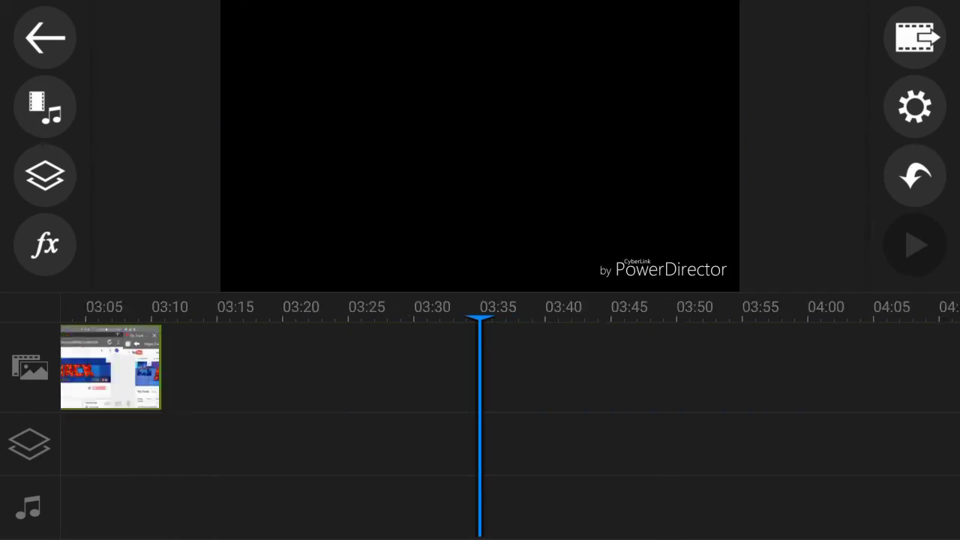
pyautogui.hscroll(-2, 480, 368)
pyautogui.hscroll(-3, 480, 368)
pyautogui.hscroll(-10, 480, 368)
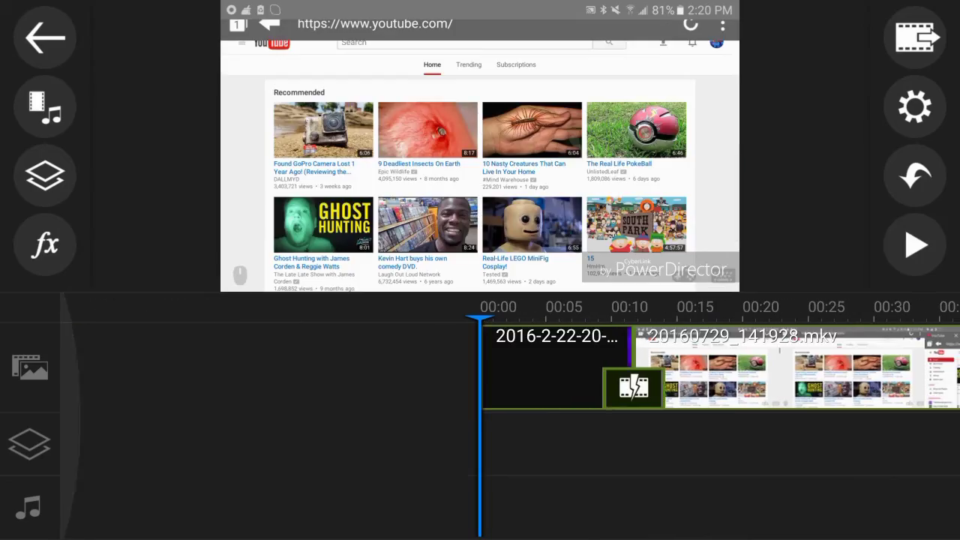
pyautogui.hscroll(10, 481, 368)
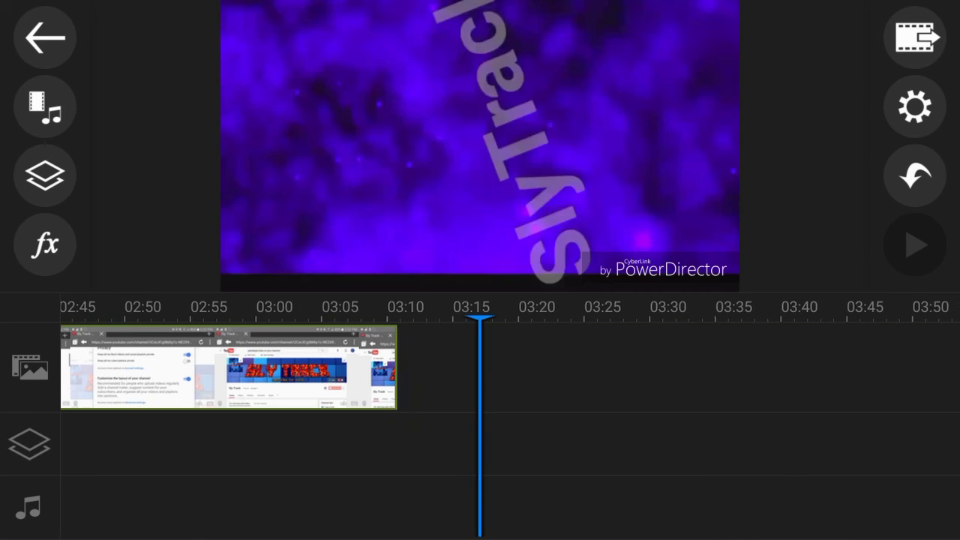
pyautogui.hscroll(-3, 480, 367)
pyautogui.hscroll(1, 480, 368)
pyautogui.moveTo(480, 8); pyautogui.dragTo(480, 285)
pyautogui.hscroll(-3, 480, 368)
pyautogui.hscroll(-10, 480, 367)
pyautogui.hscroll(15, 480, 368)
pyautogui.hscroll(-15, 481, 368)
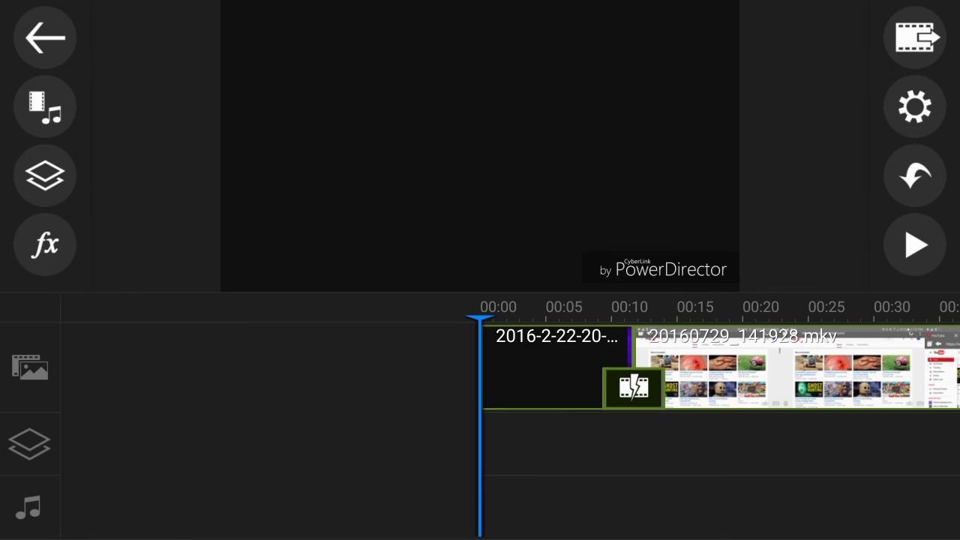